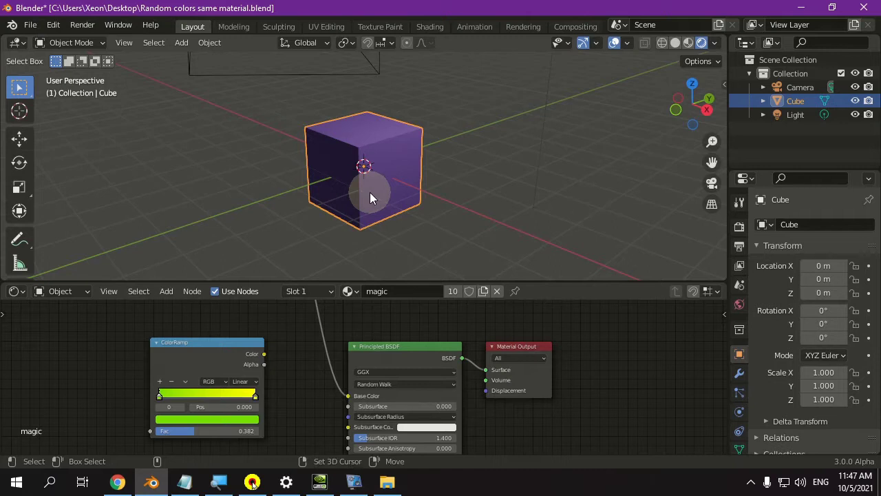
Step: Duplicate the purple cube, place the copy about 4.7 m away, and select each cube to compare their materials
key("shift+d")
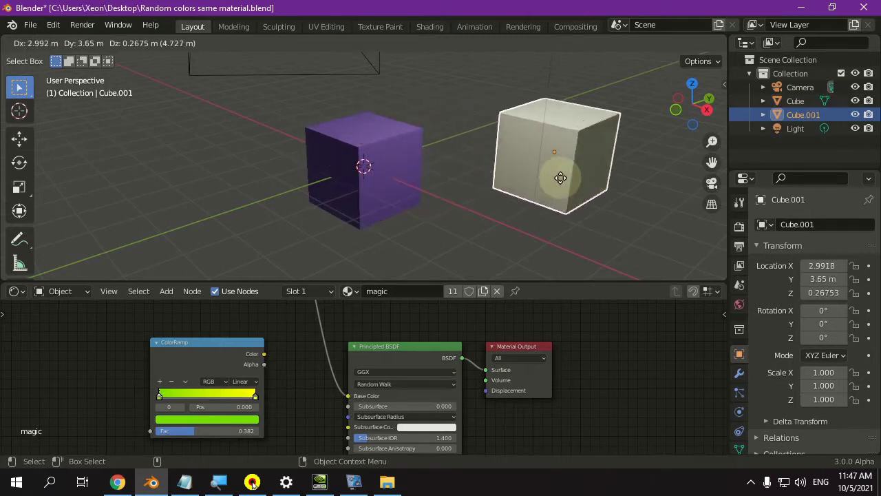
left_click(560, 177)
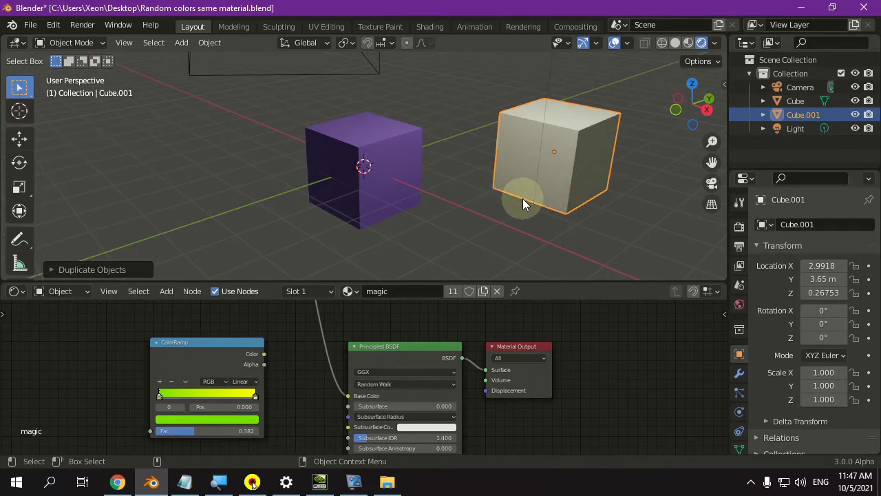
left_click(401, 169)
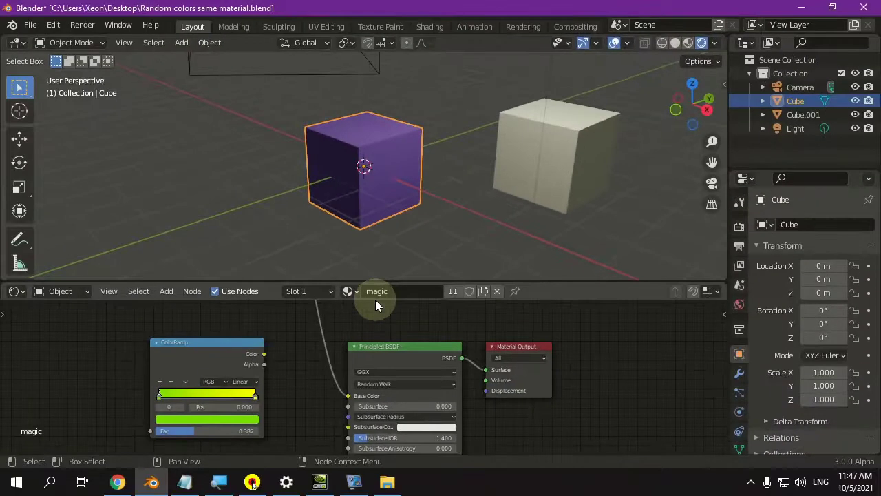
left_click(543, 176)
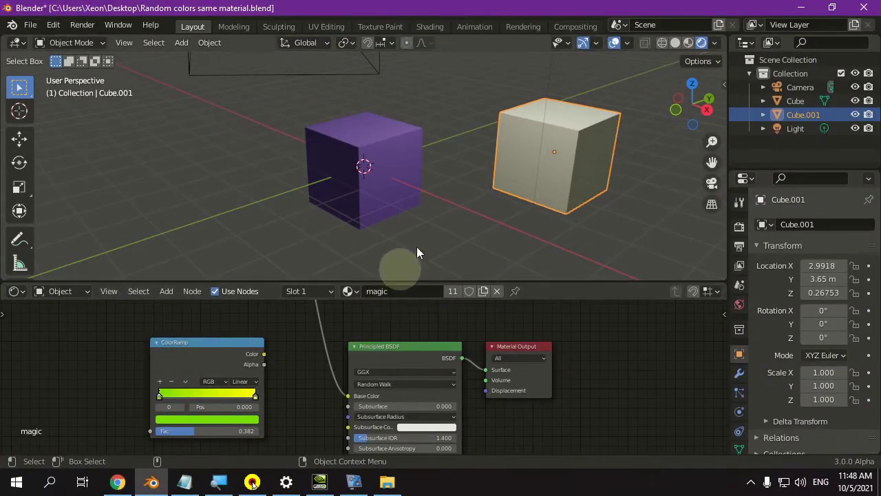
Step: Make five more copies of the cubes and spread them around the original purple cube
key("shift+d")
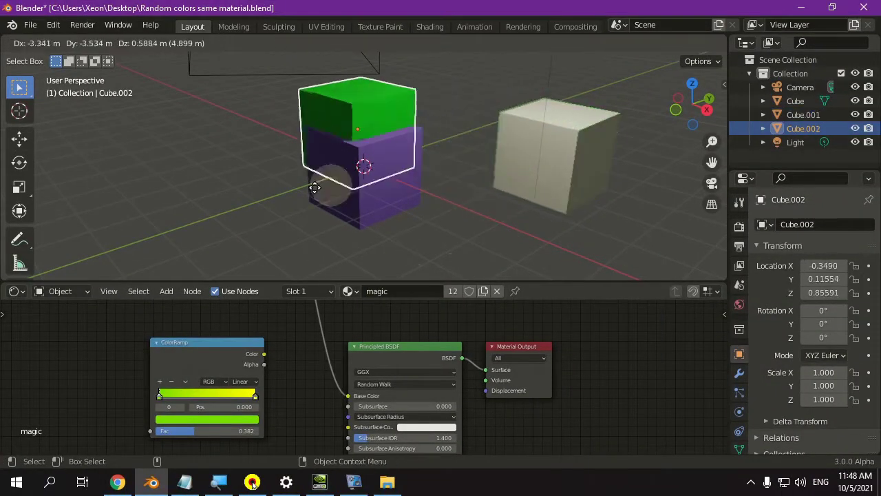
left_click(241, 206)
left_click(365, 179)
key("shift+d")
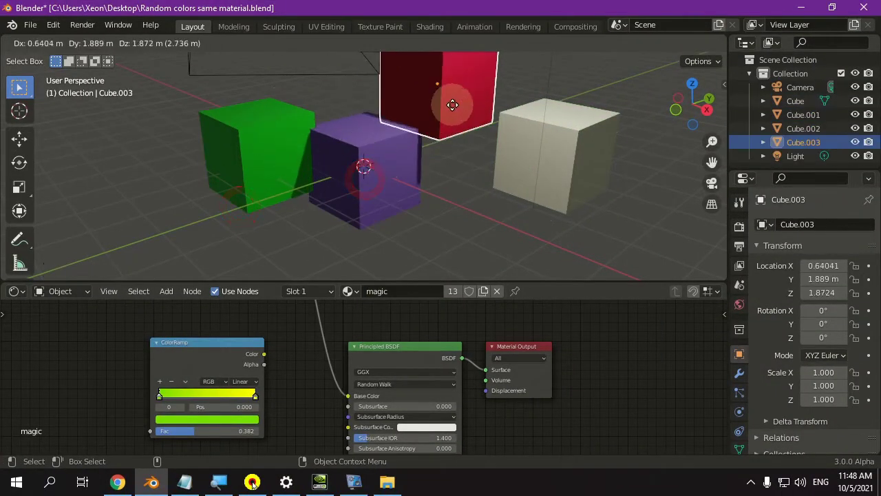
left_click(454, 102)
key("shift+d")
left_click(460, 264)
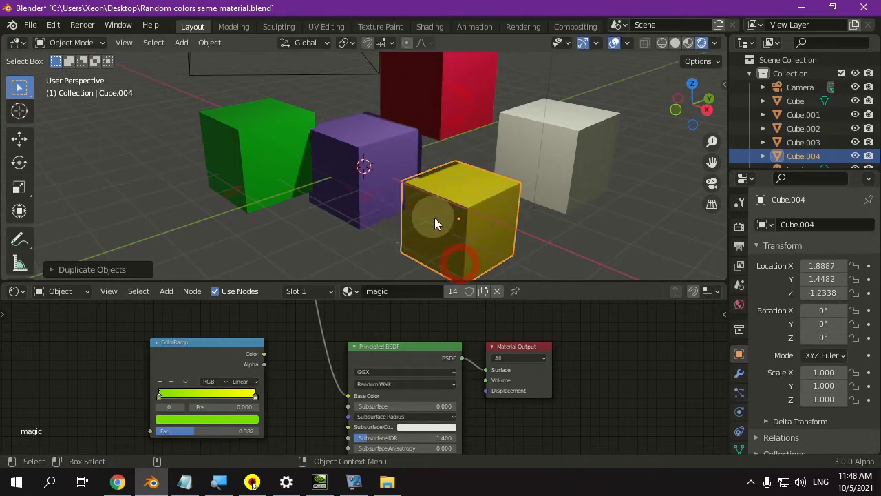
key("shift+d")
left_click(254, 232)
left_click(357, 153)
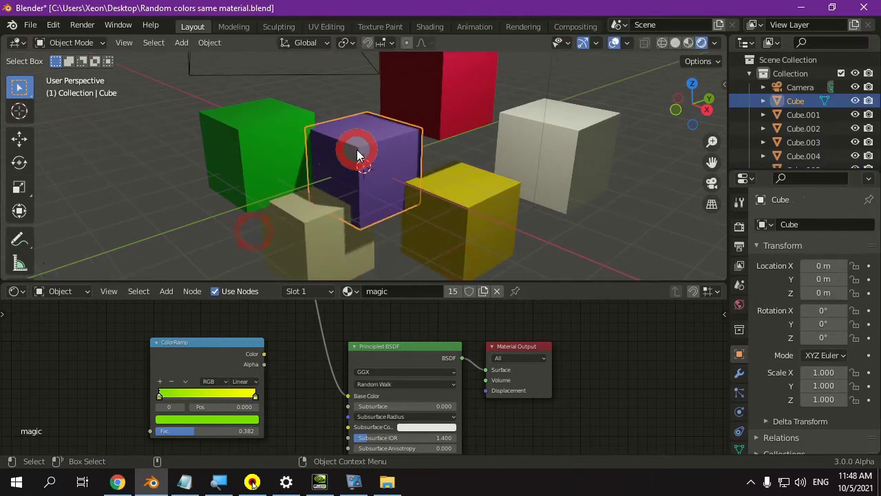
key("shift+d")
left_click(167, 167)
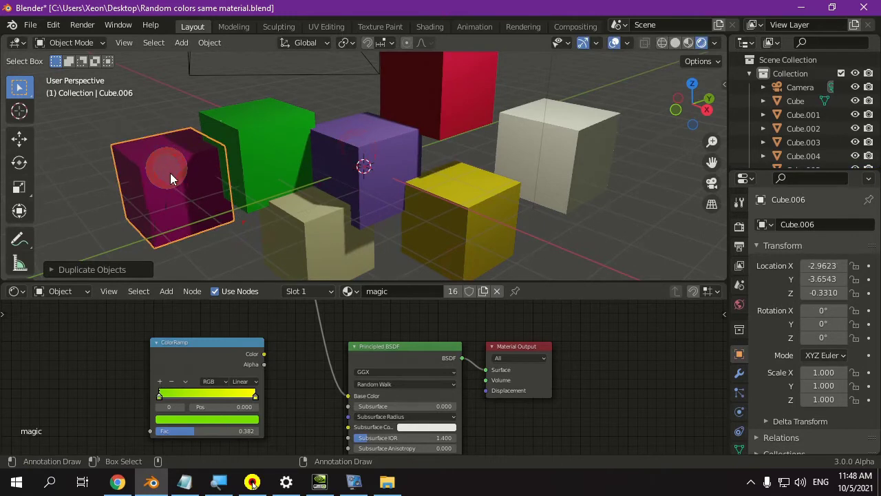
Step: Select all six cube copies and delete them, keeping only the original purple cube
scroll(170, 173, "down", 3)
scroll(198, 176, "up", 2)
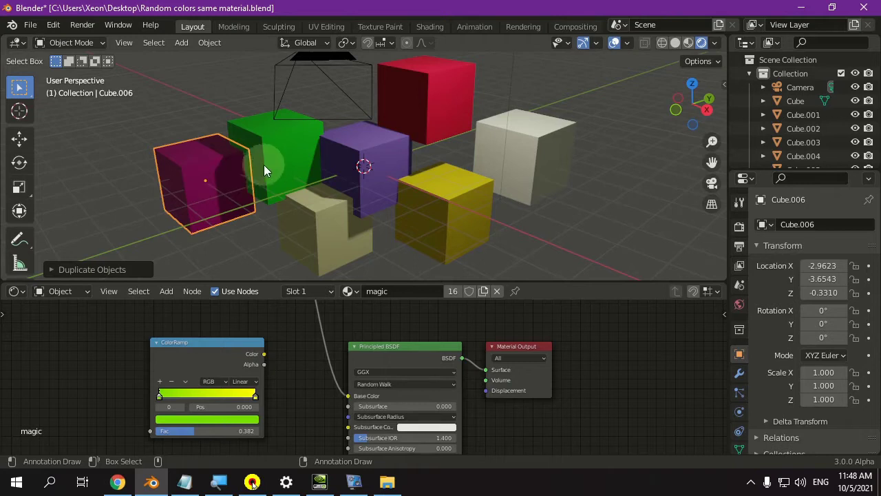
left_click(278, 154, "shift")
left_click(310, 226, "shift")
left_click(457, 207, "shift")
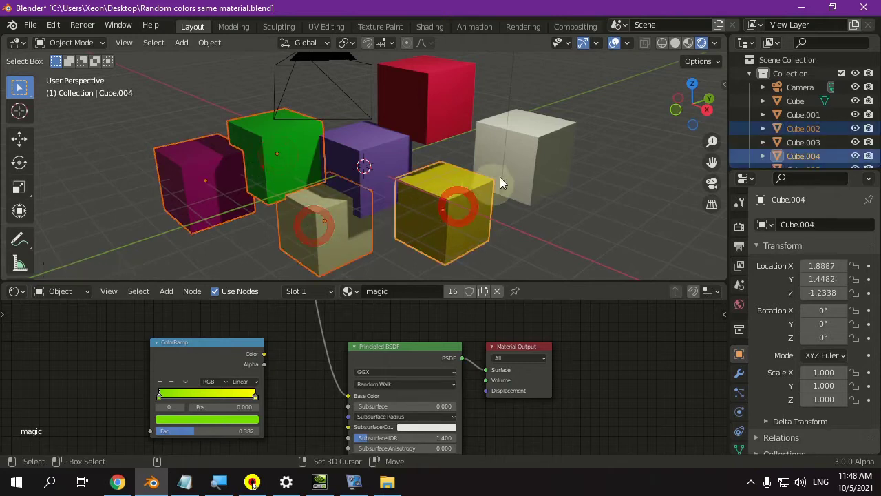
left_click(555, 154, "shift")
left_click(454, 97, "shift")
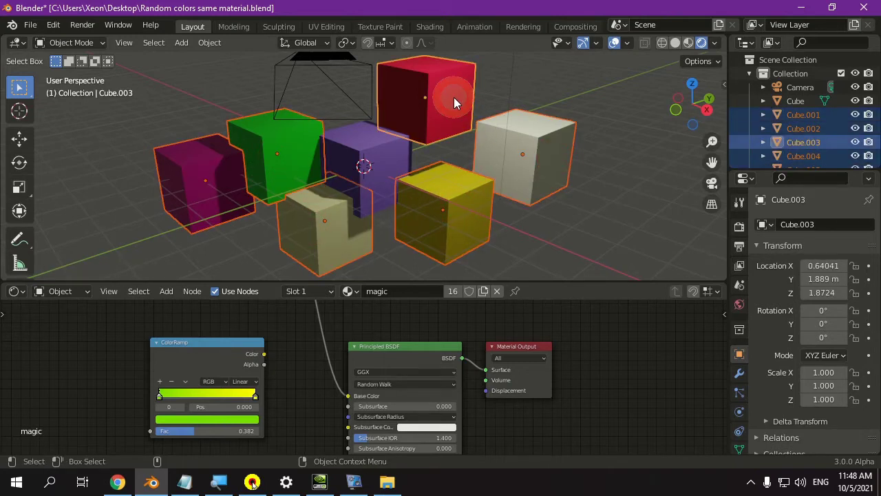
key("Delete")
Step: Select the remaining cube and cut the link feeding the Principled BSDF's Base Color
left_click(394, 170)
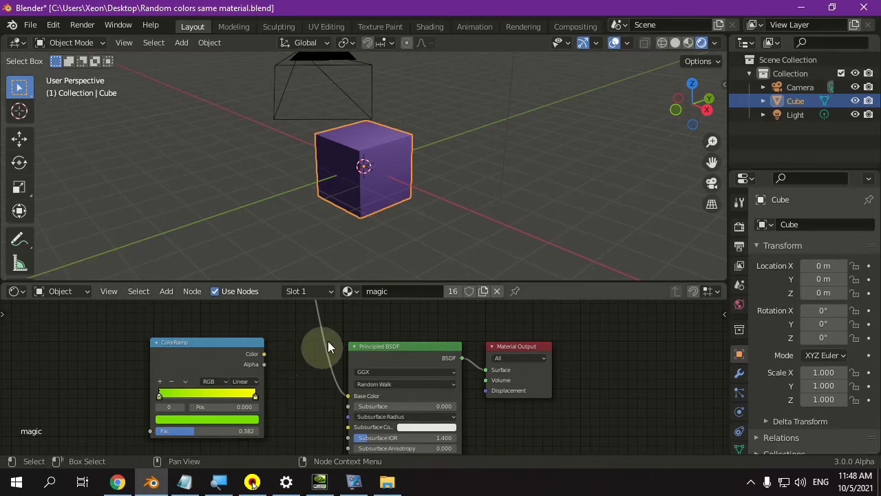
right_click_drag(337, 329, 305, 335, "ctrl")
scroll(310, 351, "up", 2)
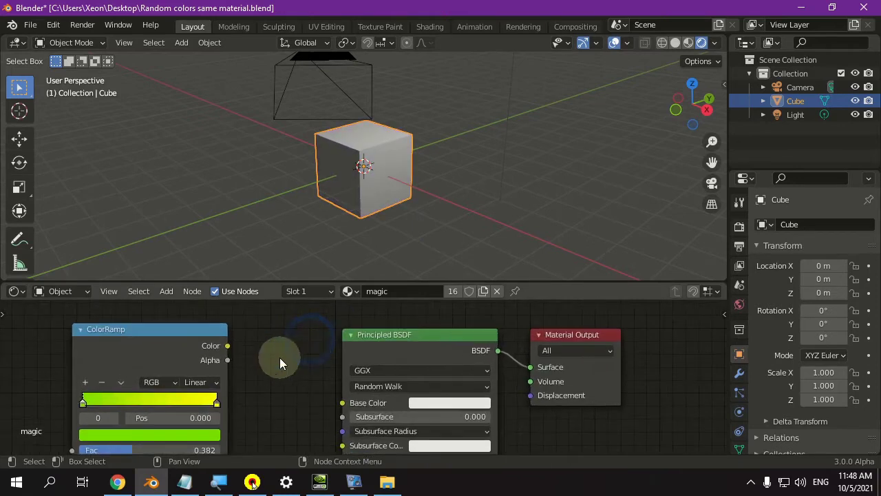
Step: Enlarge the node editor and move the green-to-yellow ColorRamp node closer to the Principled BSDF
middle_click_drag(281, 360, 508, 325)
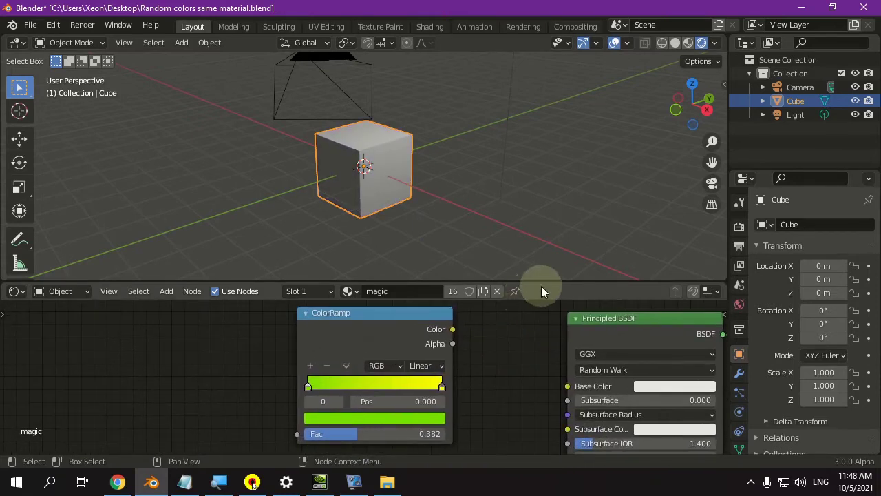
left_click_drag(542, 284, 528, 188)
scroll(526, 288, "up", 1)
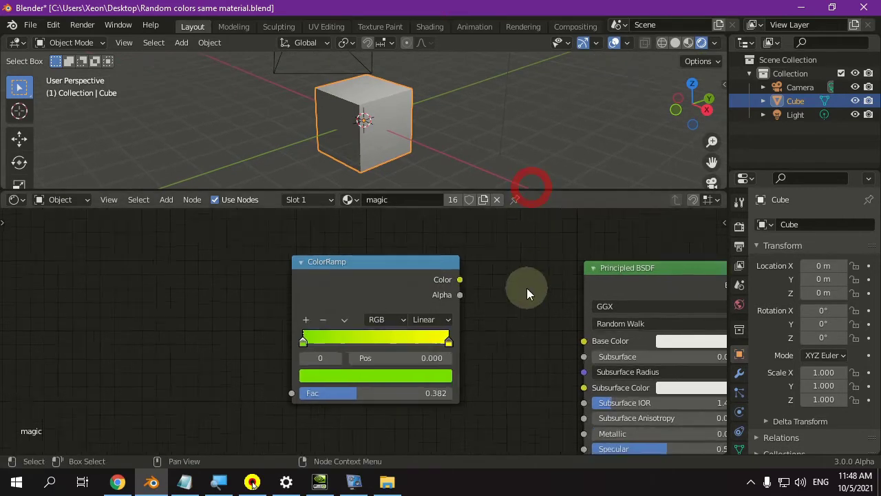
middle_click_drag(545, 286, 482, 279)
scroll(458, 290, "up", 1)
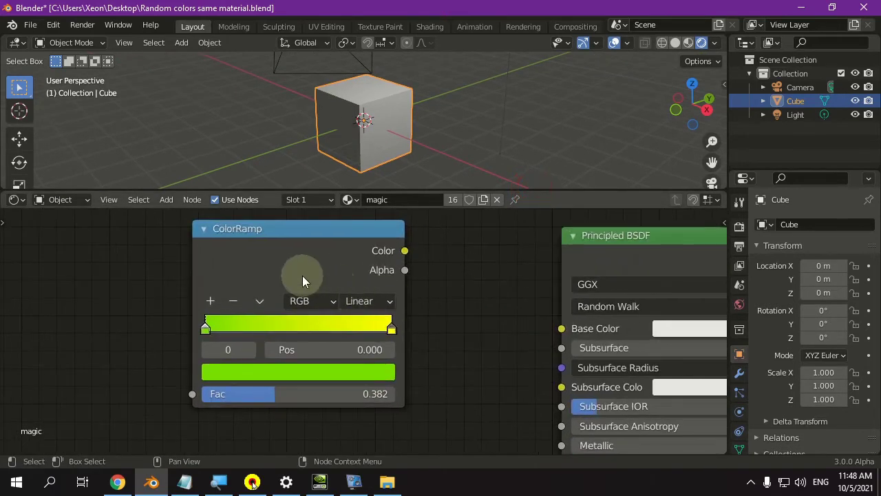
left_click_drag(301, 257, 359, 266)
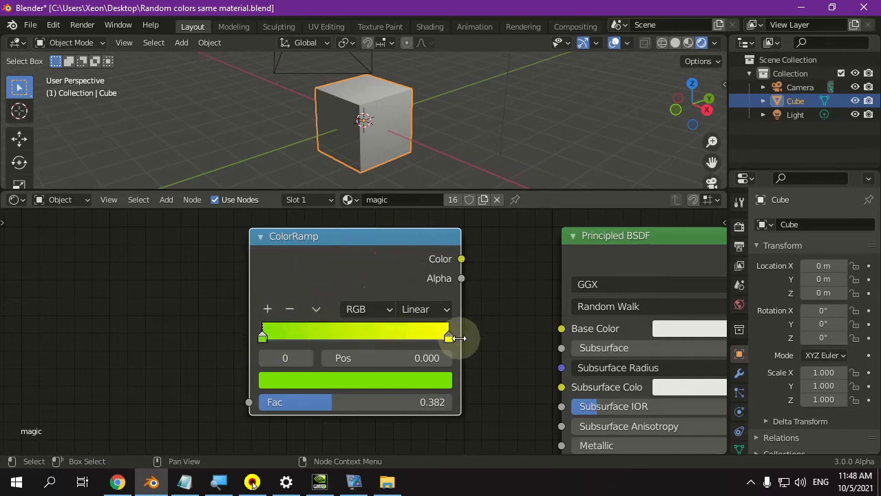
Step: Inspect the green and yellow stops, set the ColorRamp's Fac to 1.000, and connect its Color output to Base Color
left_click(262, 339)
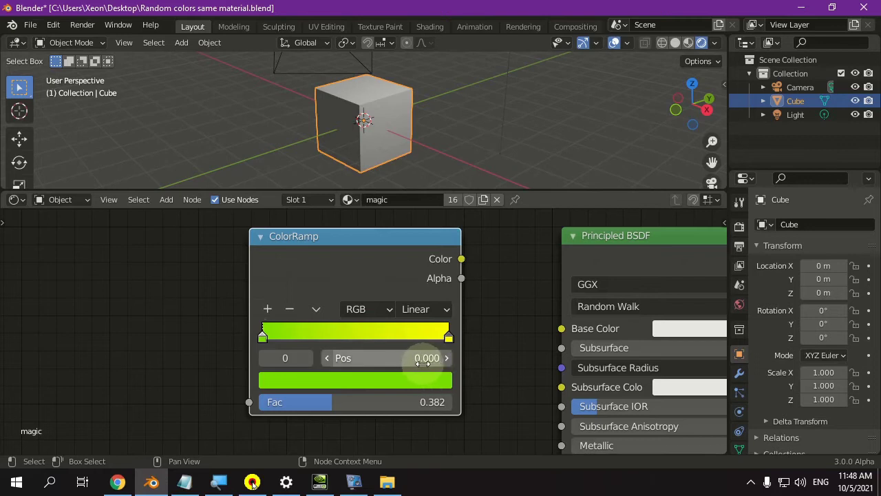
left_click(448, 338)
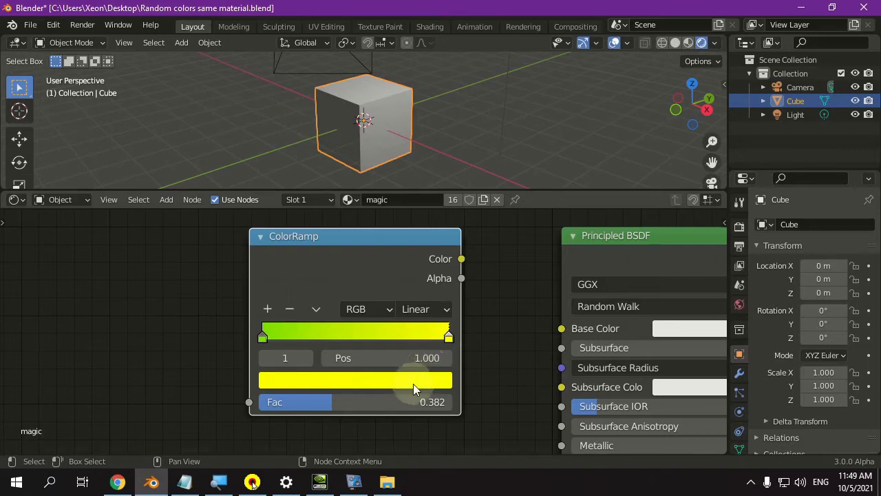
left_click_drag(379, 406, 514, 395)
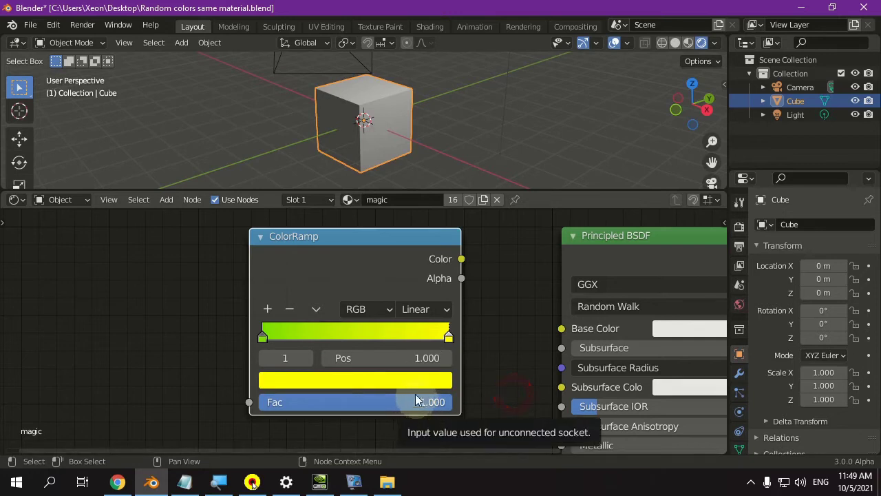
left_click(448, 338)
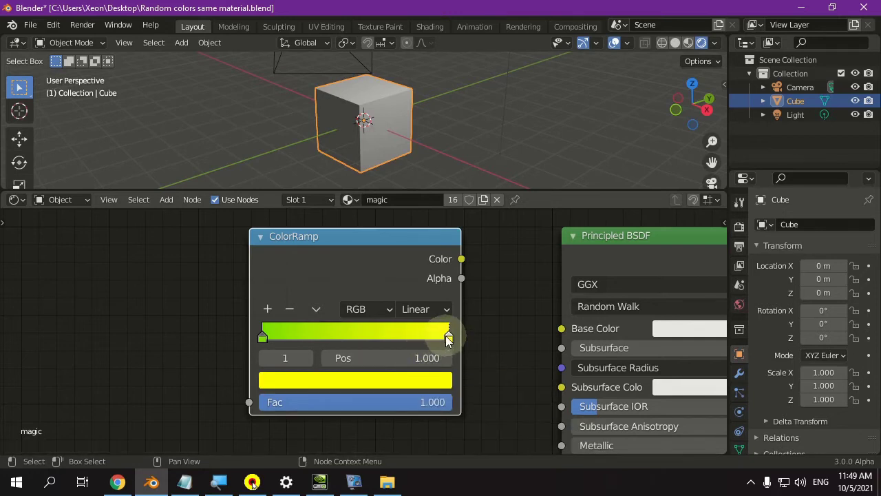
left_click_drag(461, 259, 559, 328)
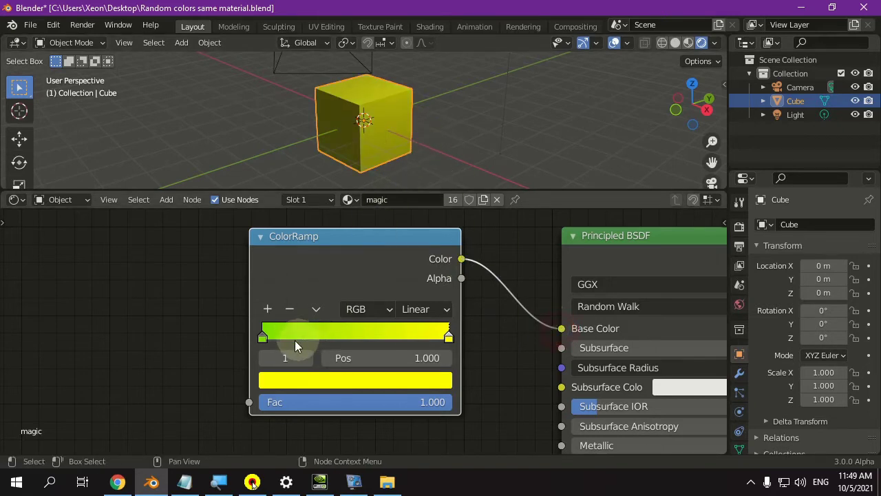
Step: Select the ramp's green stop and test Fac values of 0 and 0.5 on the cube
left_click(262, 336)
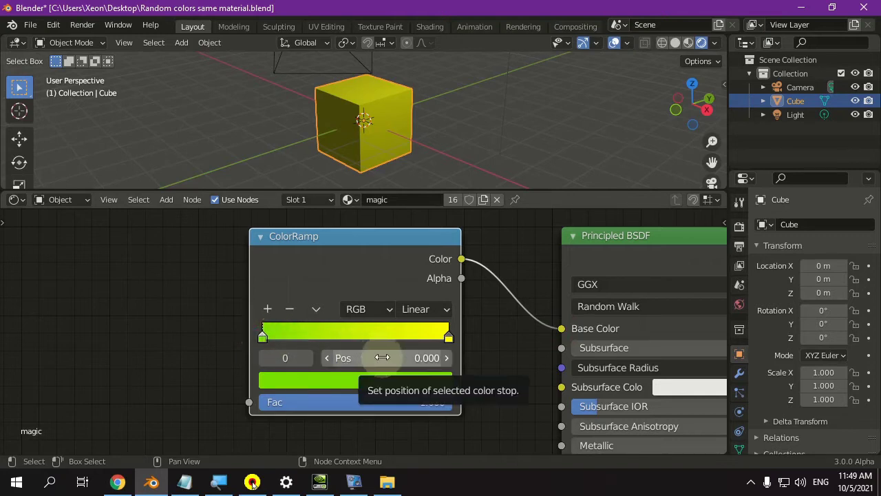
left_click_drag(424, 402, 133, 400)
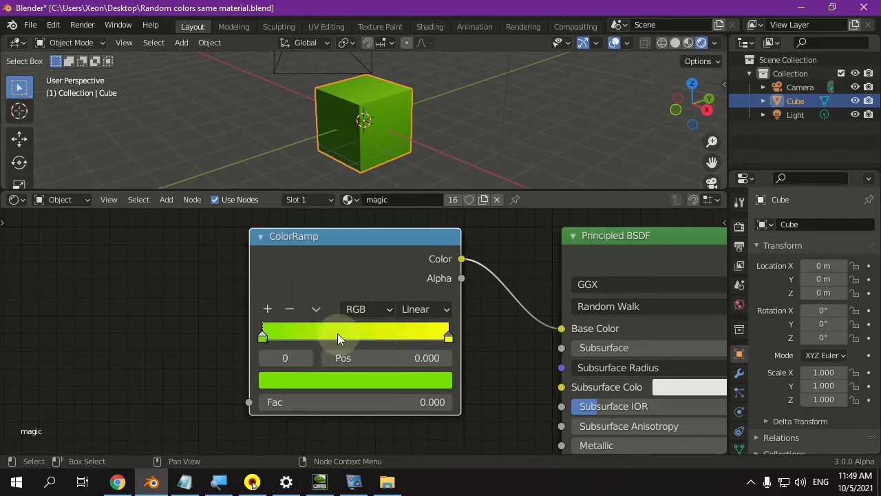
left_click(356, 404)
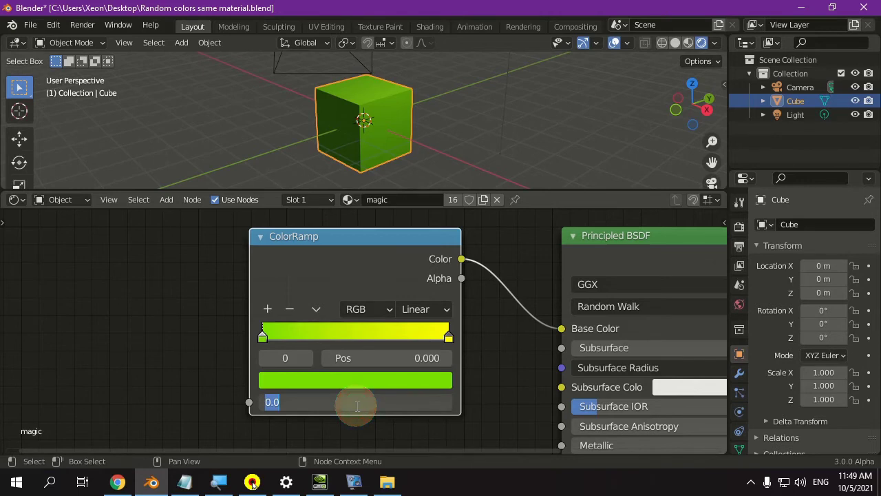
type("0.5")
key("Return")
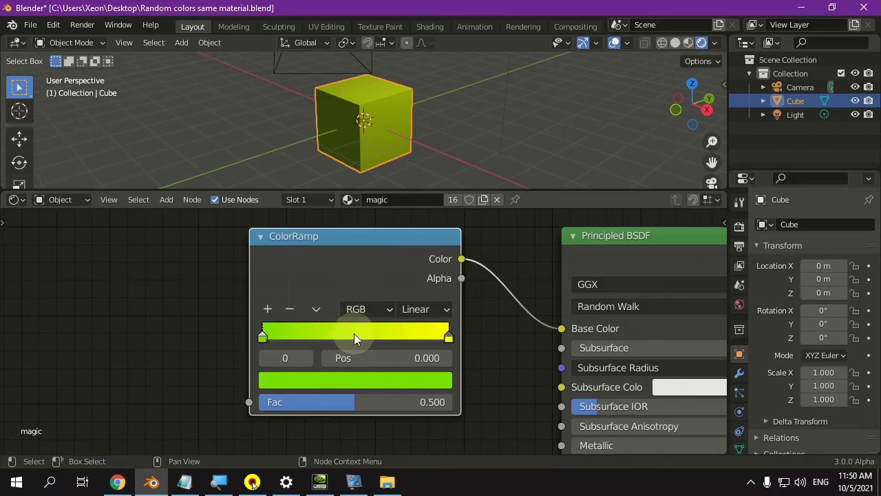
Step: Delete the green-to-yellow ColorRamp node
scroll(354, 334, "down", 2)
middle_click_drag(372, 325, 377, 316)
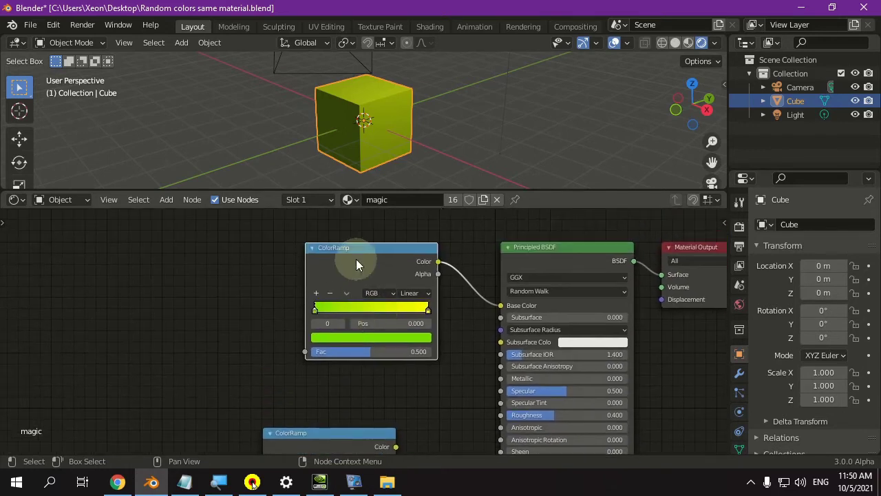
left_click_drag(356, 259, 296, 274)
key("x")
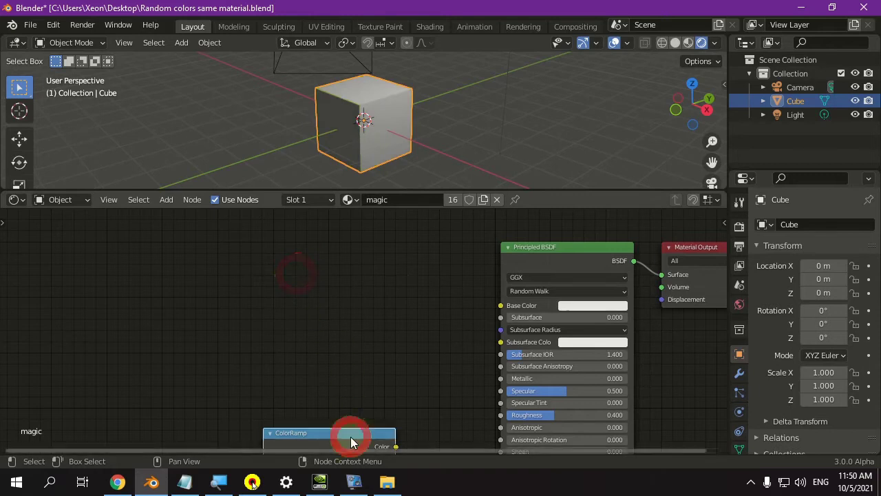
Step: Move the green-red-blue ColorRamp node up beside the Principled BSDF
left_click_drag(351, 437, 401, 274)
scroll(401, 275, "up", 3)
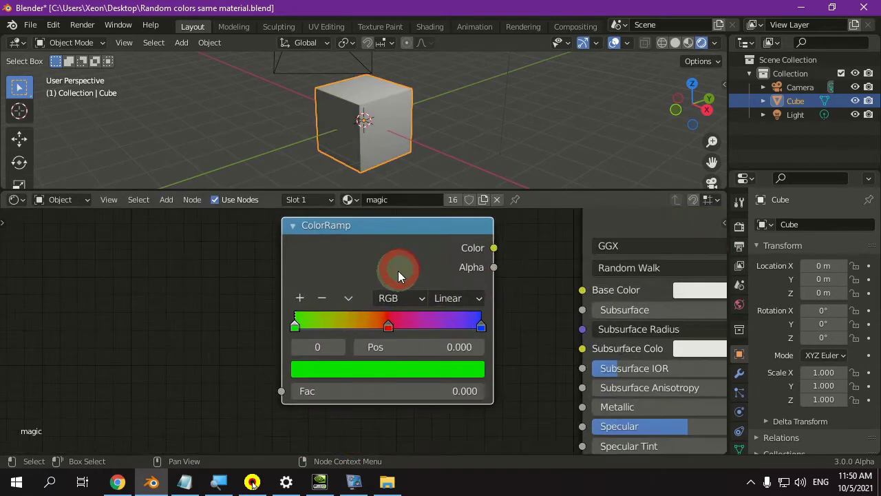
middle_click_drag(442, 266, 409, 293)
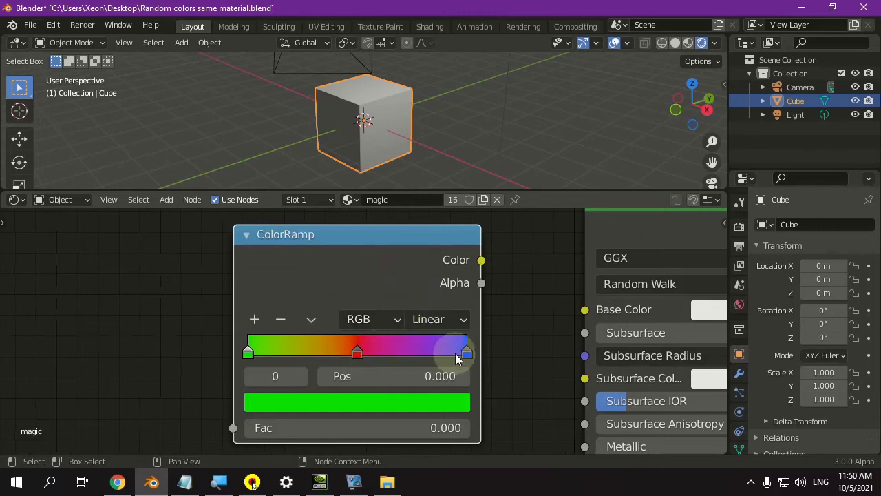
Step: Inspect the green, red and blue stops, and connect this ColorRamp's Color output to the Principled BSDF's Base Color
left_click(250, 353)
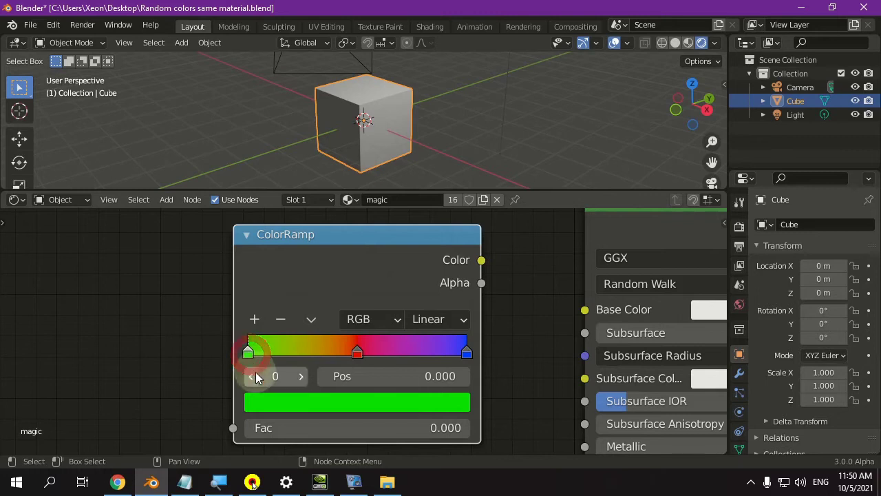
left_click(357, 354)
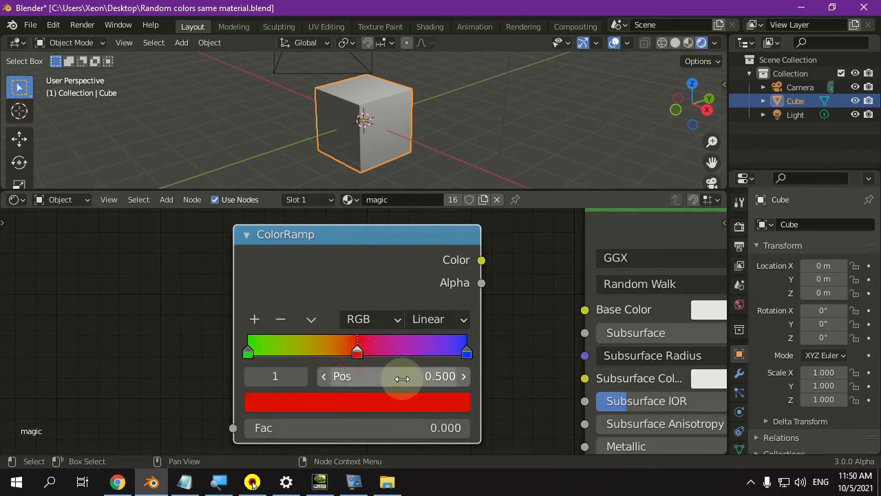
left_click(467, 353)
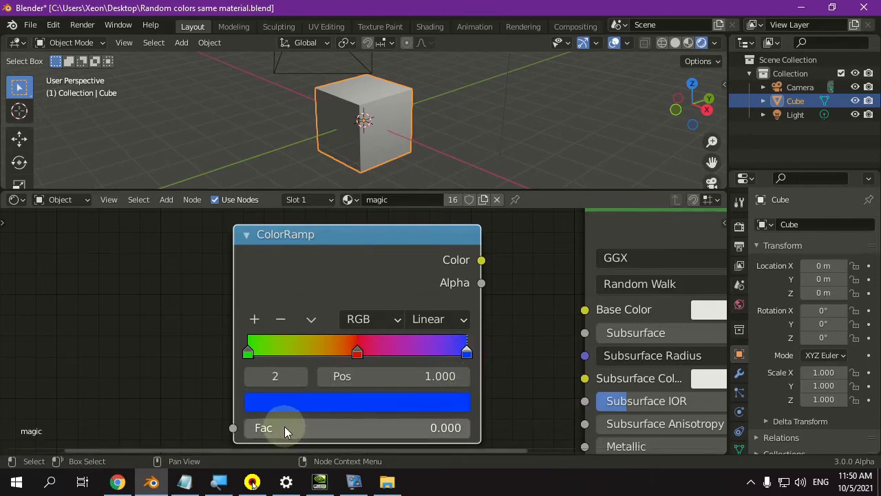
left_click_drag(480, 263, 579, 315)
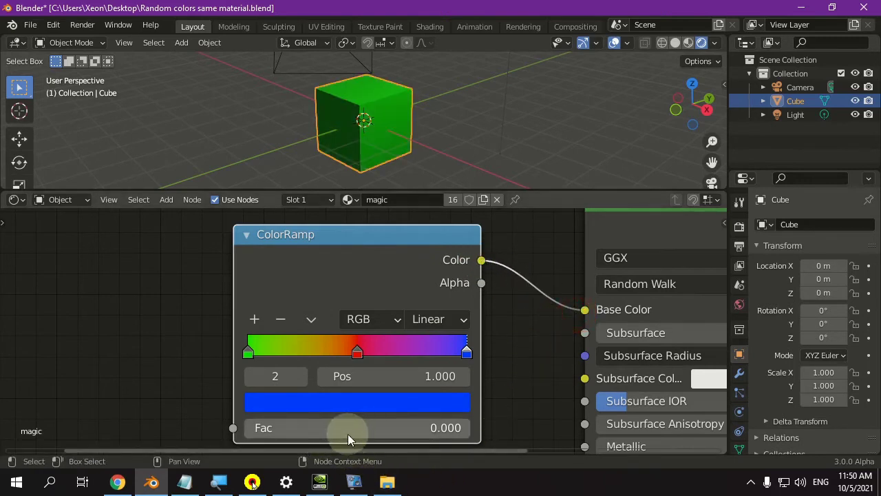
Step: Select the ColorRamp's green stop and test Fac values of 0.5 and 1 on the cube
left_click(248, 354)
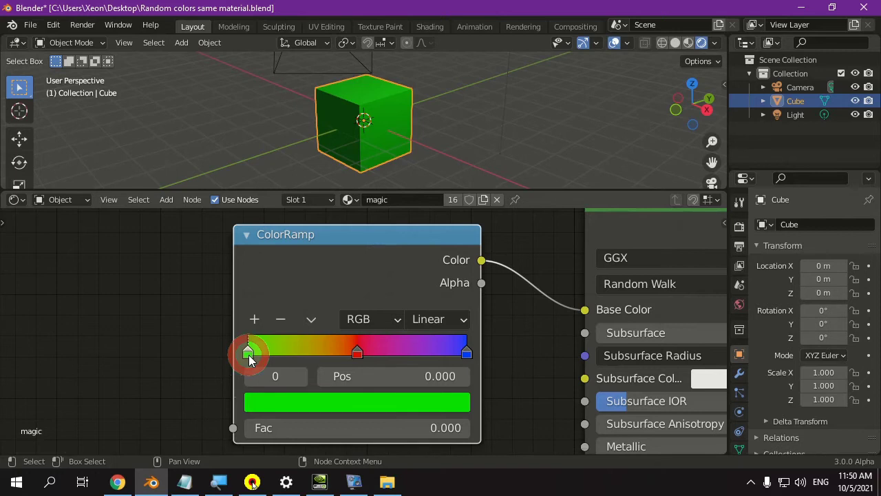
left_click(321, 427)
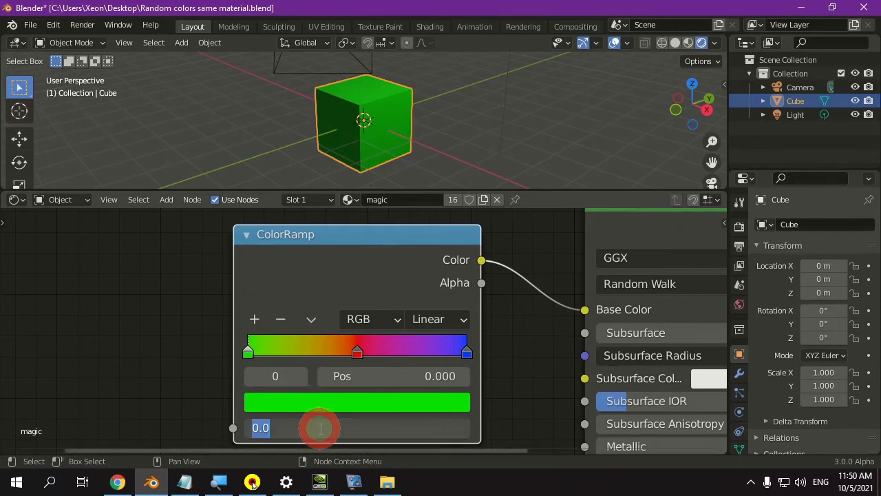
key("BackSpace")
type(".5")
key("Return")
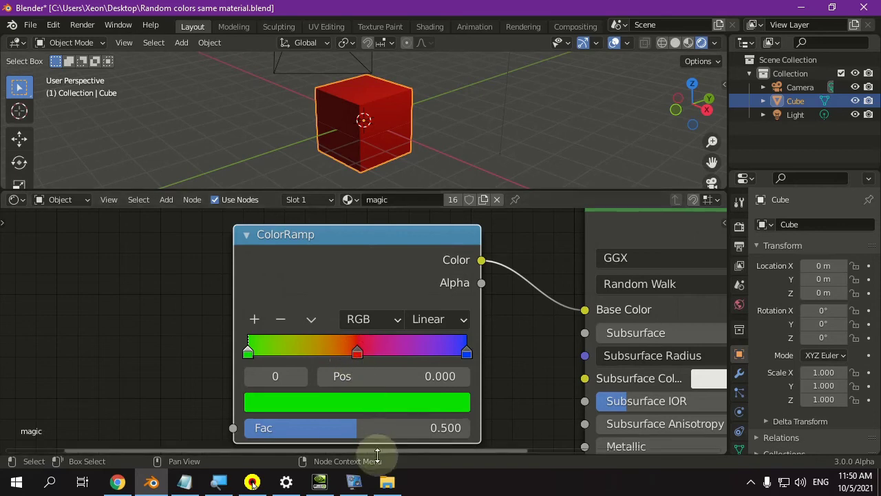
left_click(372, 429)
type("1")
key("Return")
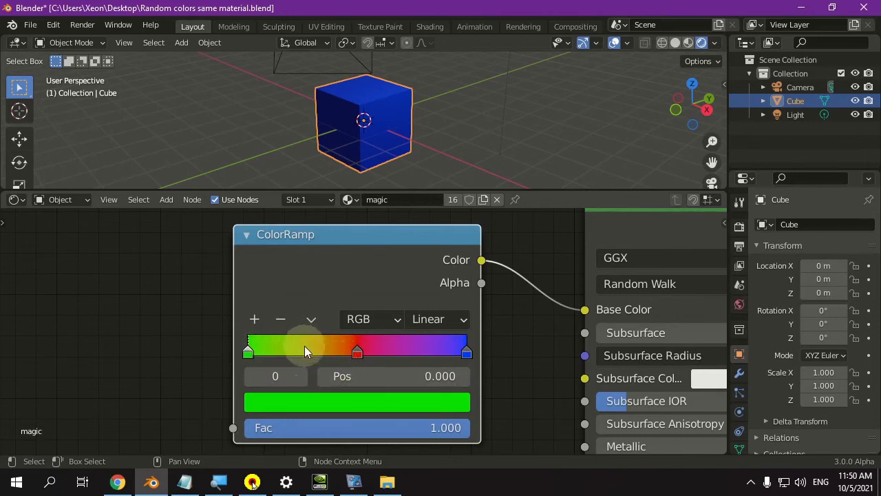
Step: Test in-between Fac values of 0.25, 0.75 and about 0.618 on the green-red-blue ColorRamp
left_click(315, 427)
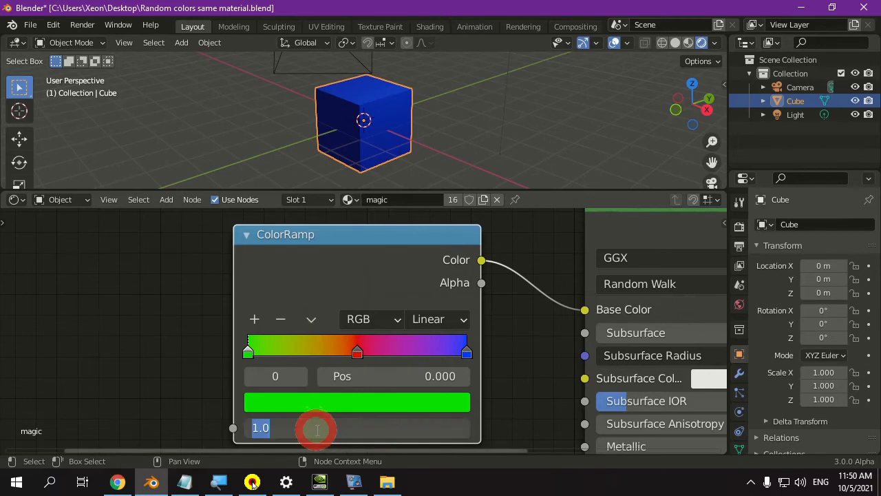
type(".25")
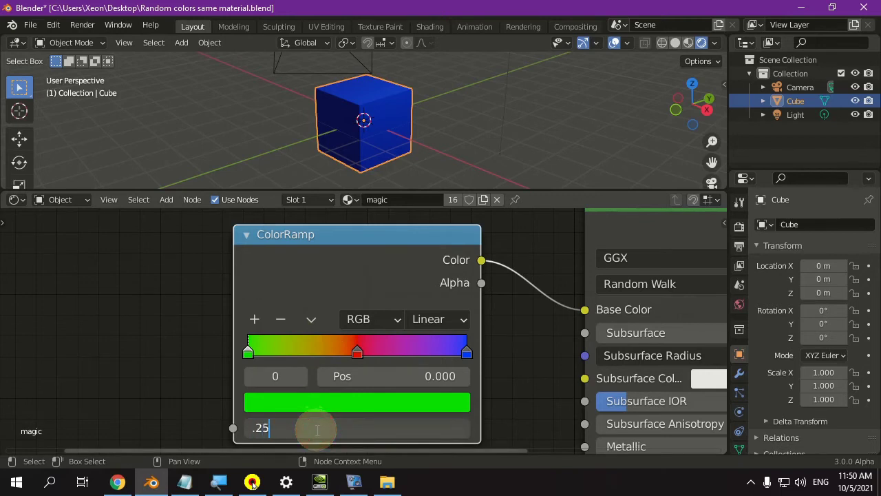
key("Return")
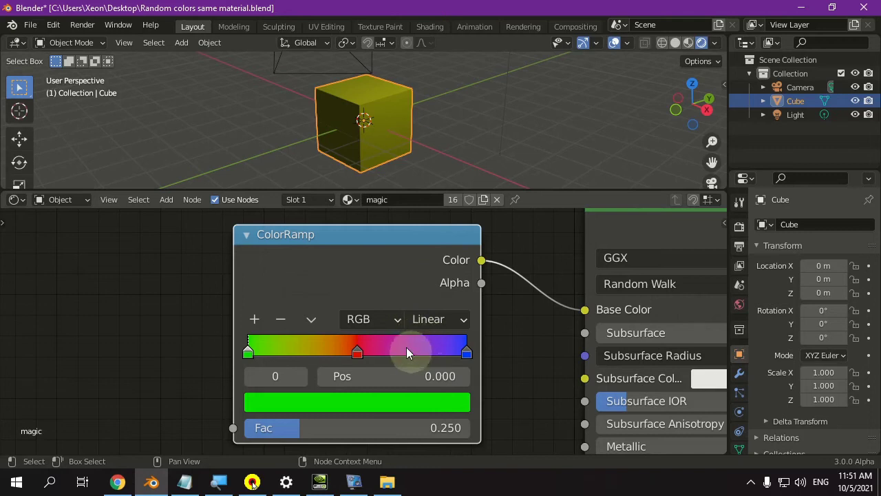
left_click(393, 427)
type(".")
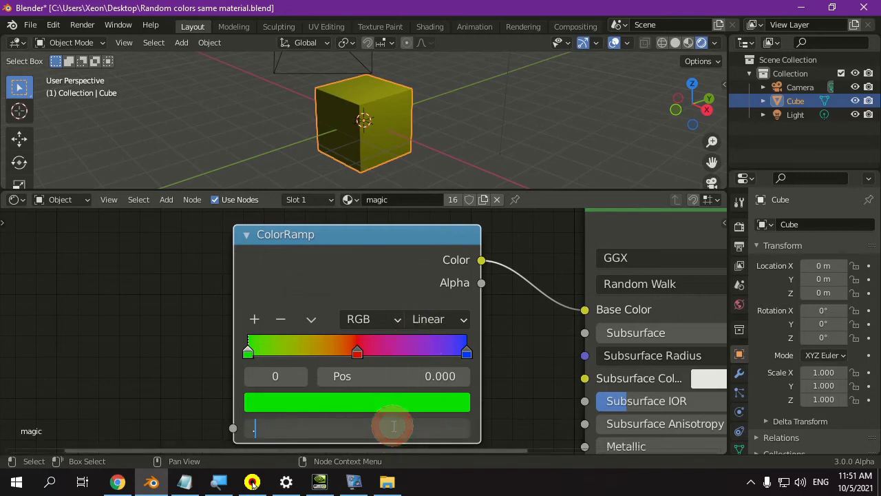
type("75")
key("Return")
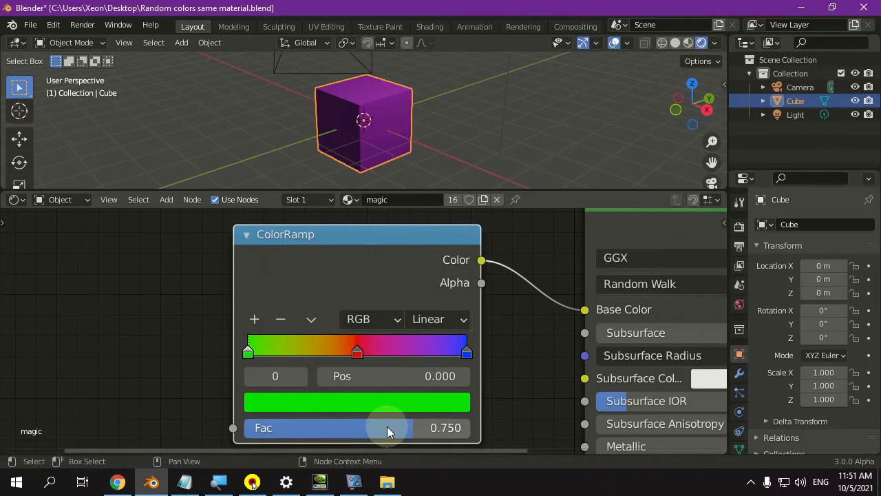
left_click_drag(444, 428, 410, 427)
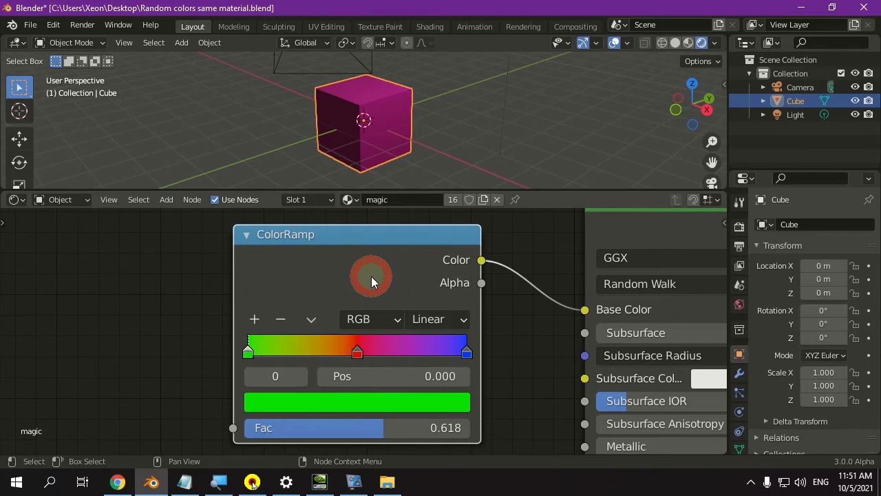
Step: Delete the green-red-blue ColorRamp and cut the link feeding the six-colour ColorRamp's Fac input
key("x")
scroll(372, 282, "down", 3)
mouse_move(335, 282)
middle_mouse_down()
mouse_move(375, 336)
mouse_move(376, 422)
middle_mouse_up()
mouse_move(224, 357)
right_mouse_down("ctrl")
mouse_move(248, 261)
mouse_move(242, 266)
right_mouse_up("ctrl")
Step: Move the six-colour ColorRamp node down beside the Principled BSDF
left_click_drag(325, 230, 380, 373)
scroll(521, 388, "up", 2)
middle_click_drag(468, 375, 453, 291)
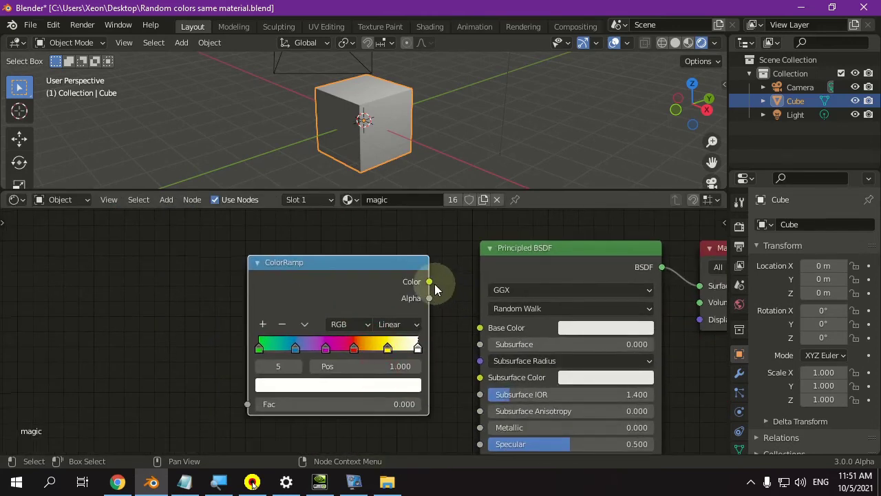
Step: Connect the six-colour ColorRamp's Color output to the Principled BSDF's Base Color, and raise its Fac to about 0.123
left_click_drag(430, 281, 475, 328)
scroll(456, 360, "up", 2)
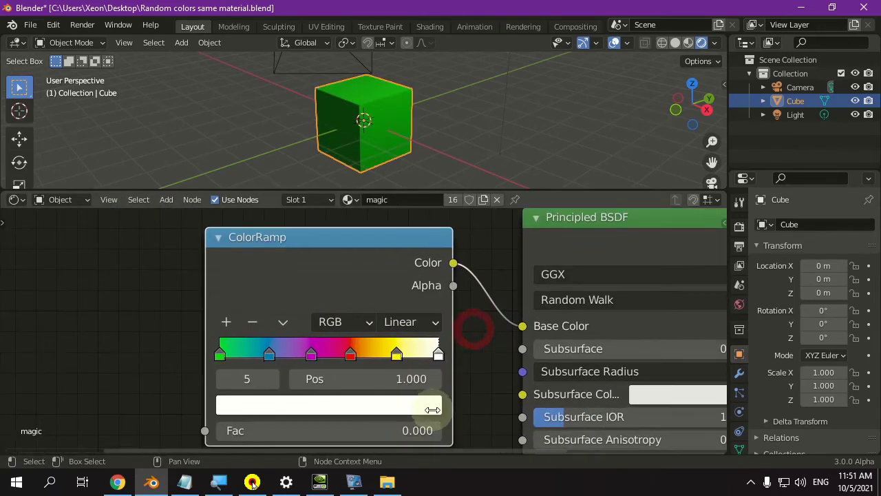
left_click(229, 432)
left_click_drag(229, 430, 257, 429)
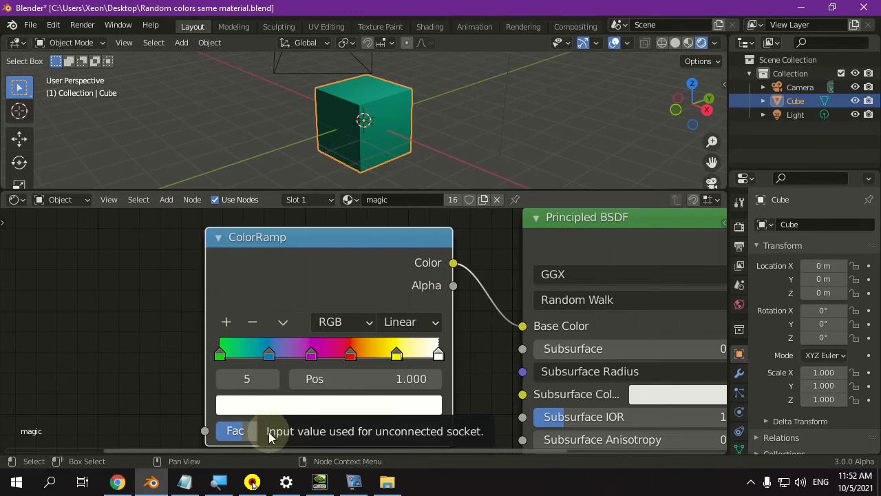
Step: Move the Object Info node down next to the Fac input side of the six-colour ColorRamp
scroll(175, 318, "down", 3)
scroll(175, 318, "down", 2)
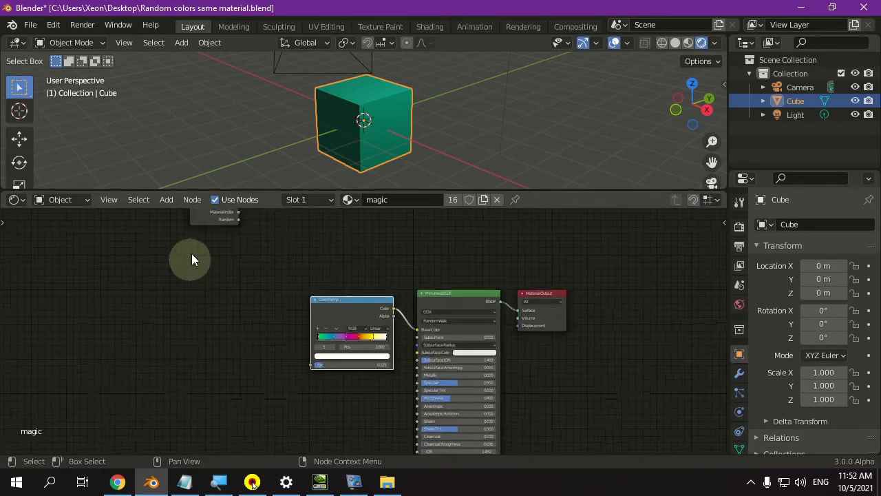
left_click_drag(198, 217, 233, 368)
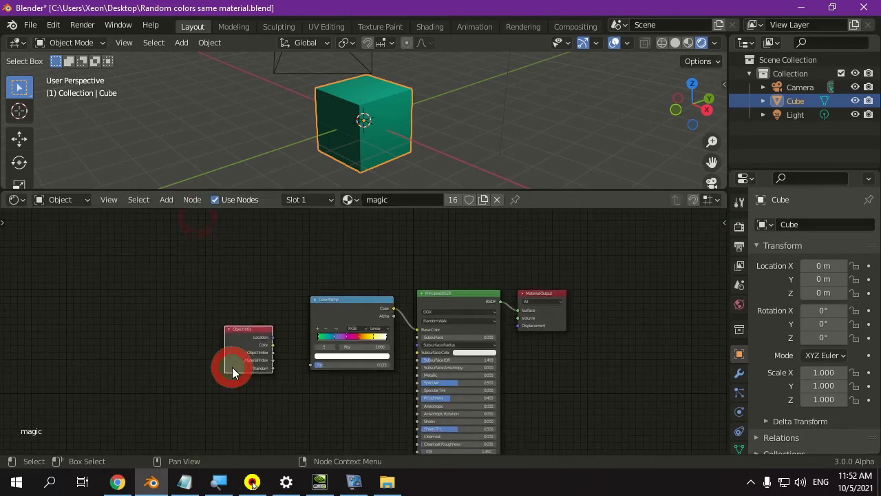
scroll(232, 367, "up", 5)
middle_click_drag(149, 370, 286, 334)
scroll(306, 335, "up", 2)
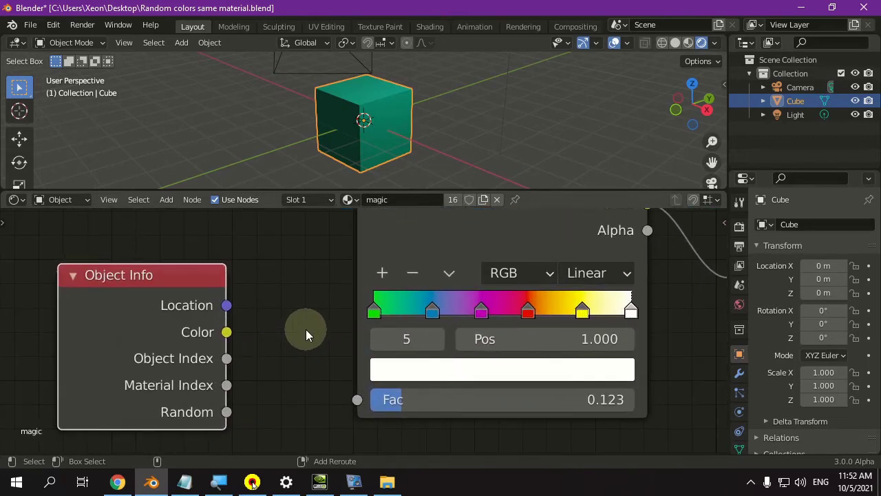
key("shift+a")
left_click(273, 308)
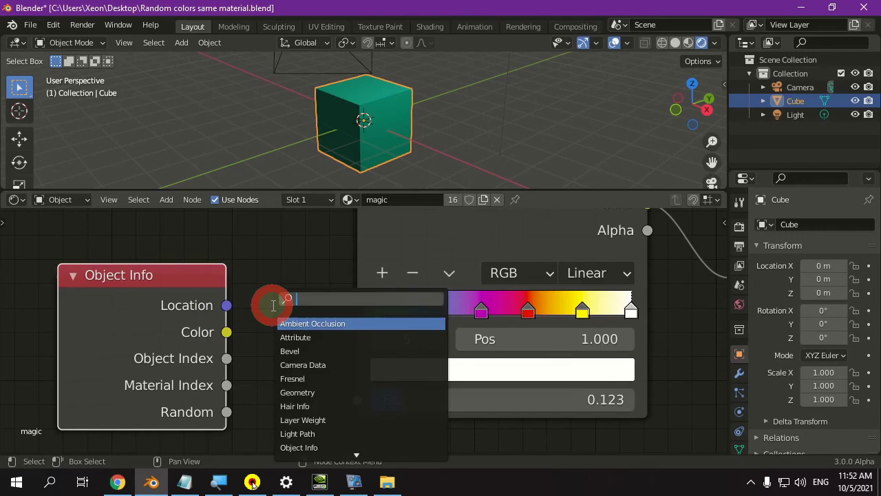
type("object")
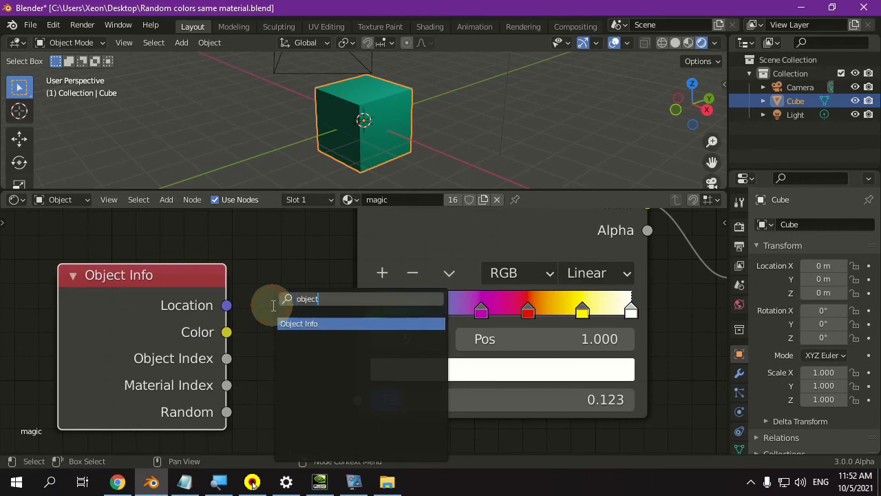
key("Return")
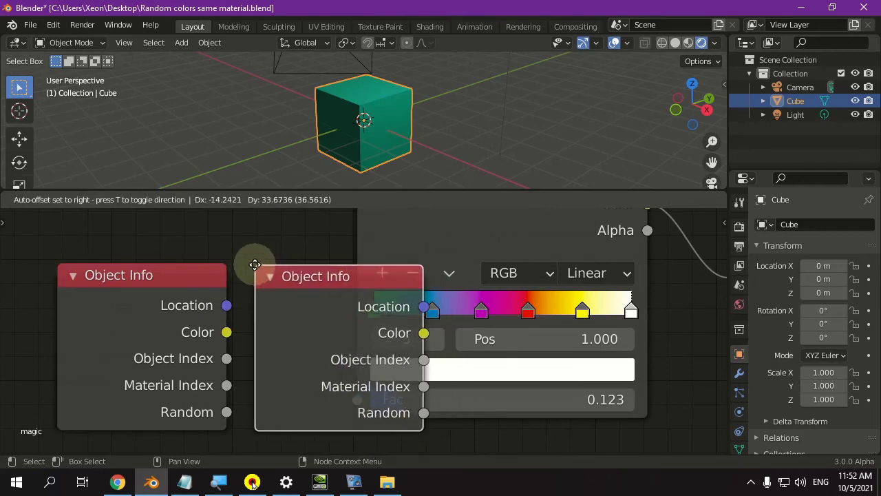
key("Escape")
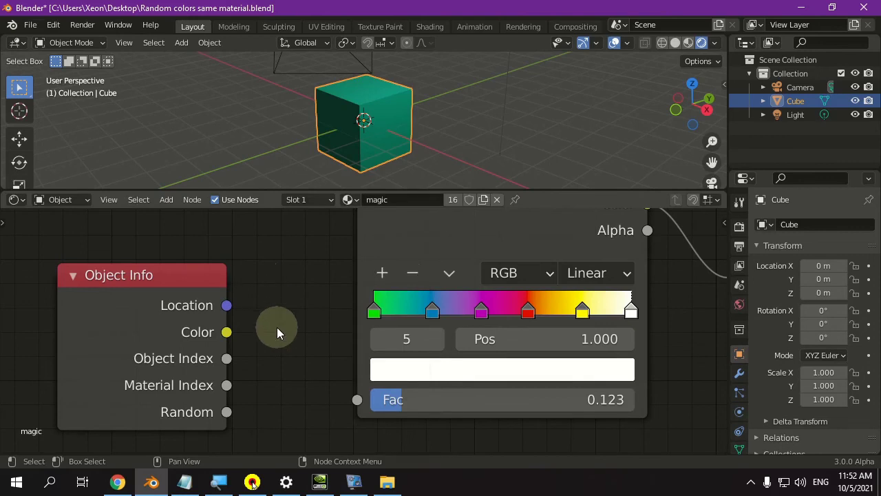
Step: Shift the Object Info node slightly closer to the ColorRamp and connect its Random output to the ramp's Fac input
left_click_drag(203, 275, 225, 261)
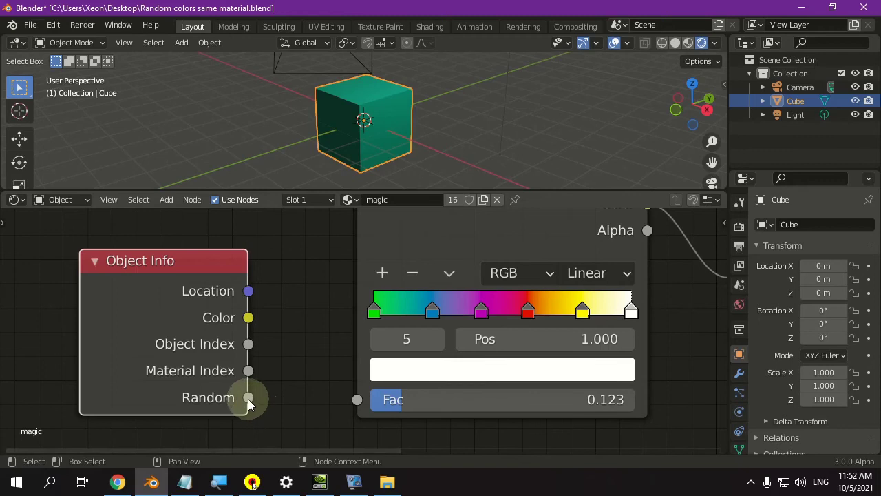
left_click_drag(249, 399, 357, 401)
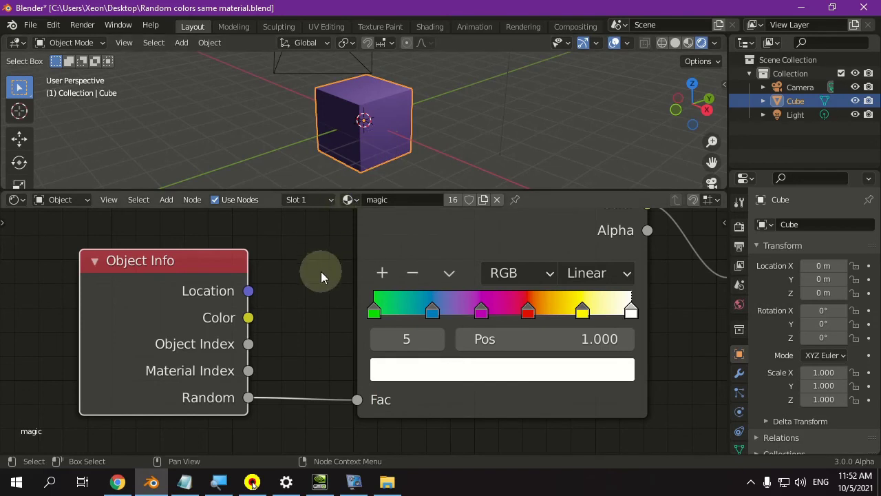
Step: Add a UV sphere and move it away from the cube to about X 2.45, Y 2.61, Z -0.40 m
scroll(321, 269, "down", 4)
middle_click_drag(475, 143, 390, 137)
key("shift+a")
mouse_move(386, 143)
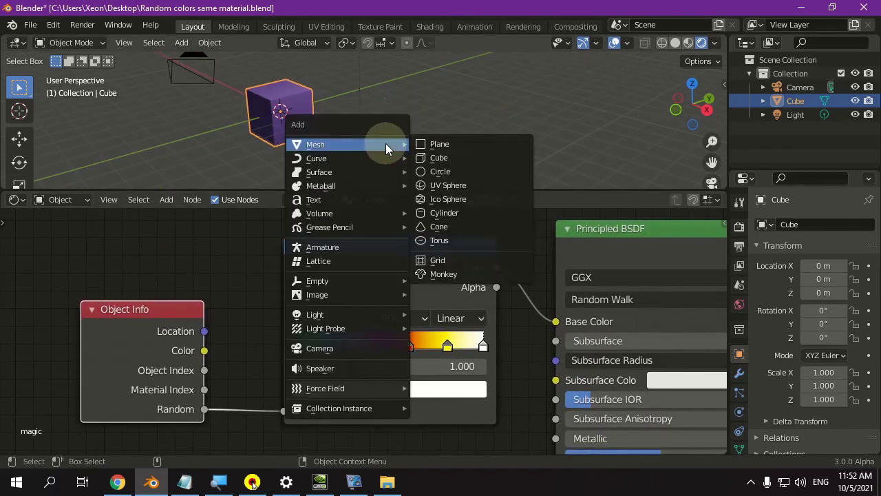
left_click(449, 185)
key("g")
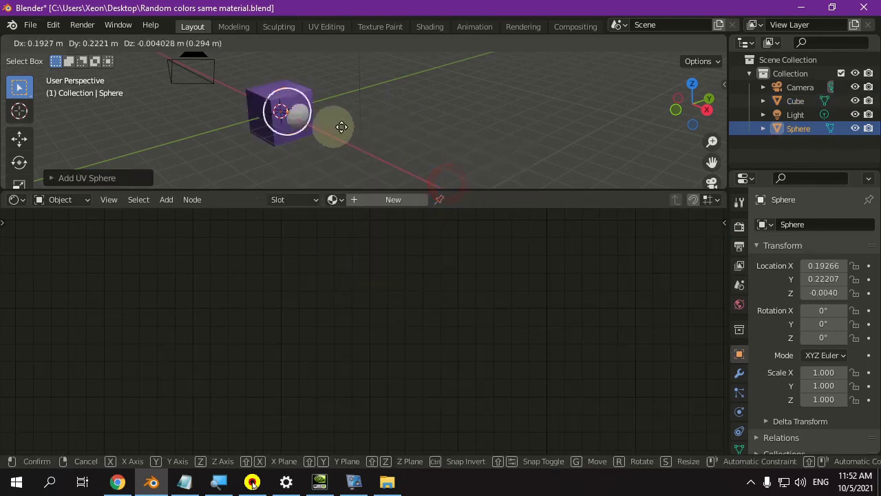
left_click(410, 136)
Step: Assign the existing magic material to the new sphere
key("KP_Decimal")
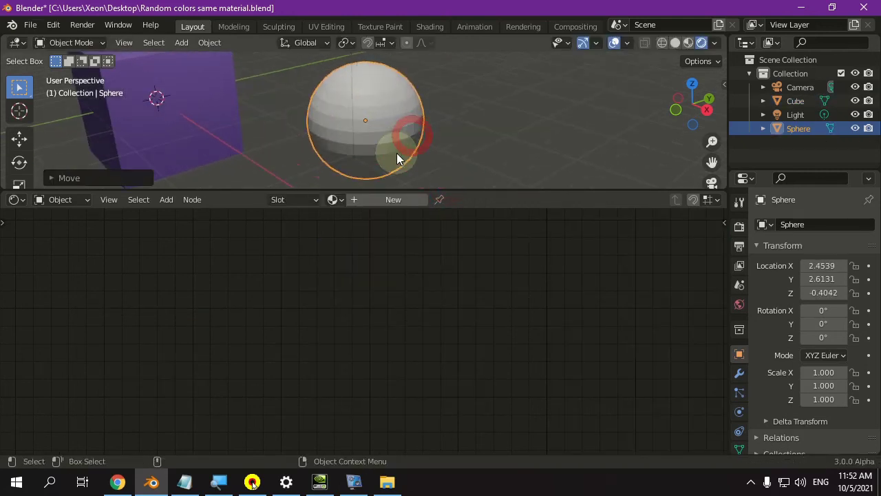
left_click(336, 199)
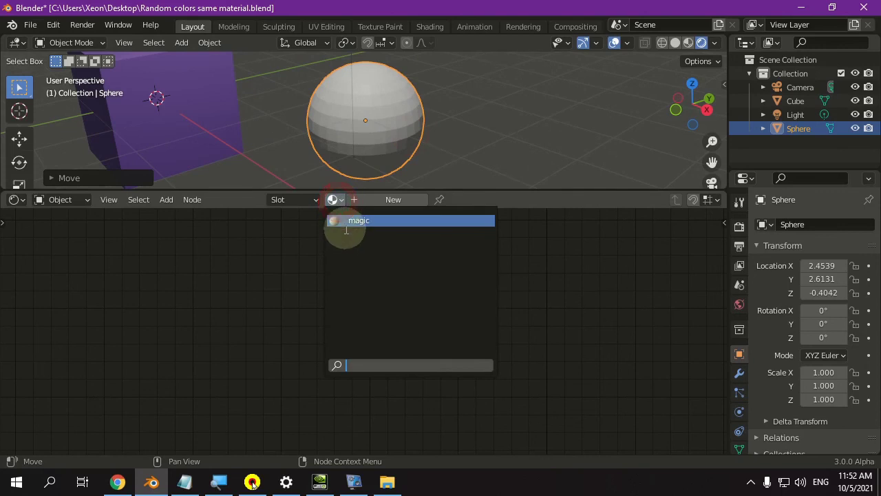
left_click(345, 226)
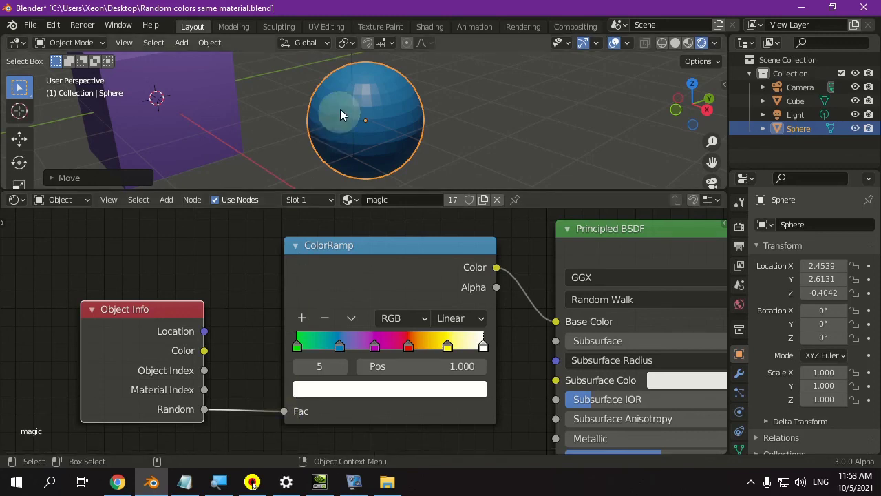
Step: Duplicate the sphere twice, placing one copy farther from the cube and the other in front of the original sphere
scroll(341, 109, "down", 6)
key("shift+d")
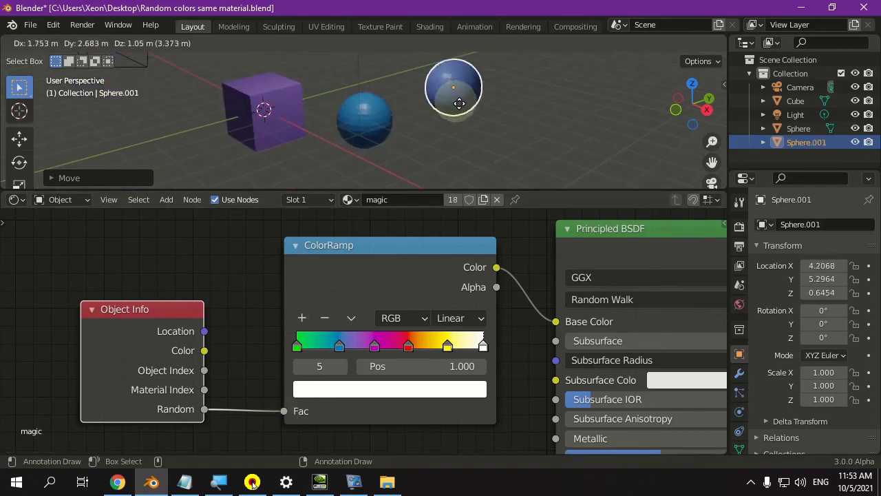
left_click(465, 110)
key("shift+d")
left_click(372, 173)
Step: Duplicate the cube to a spot above and behind the first sphere, and duplicate the farthest sphere farther away from the cube
left_click(284, 131)
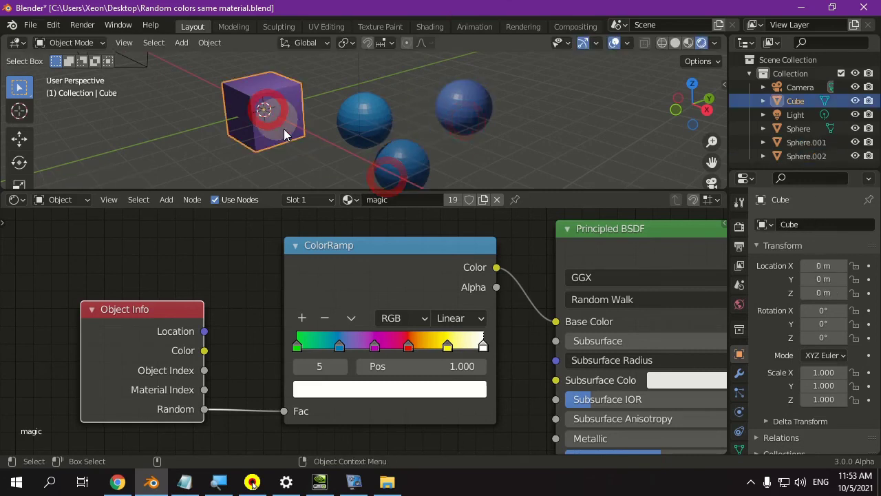
key("shift+d")
left_click(374, 90)
left_click(475, 115)
key("shift+d")
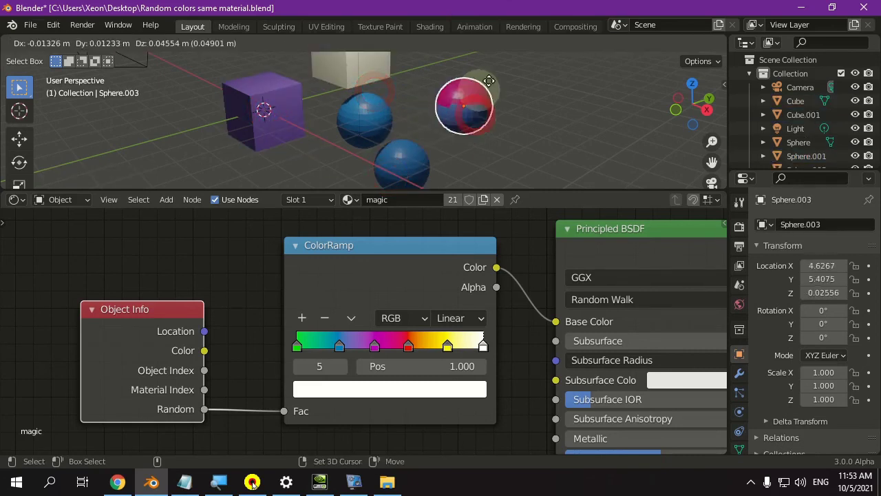
left_click(556, 156)
Step: Duplicate the light with a slight offset, and copy the first blue sphere to just in front of the purple cube
left_click(368, 118)
key("shift+d")
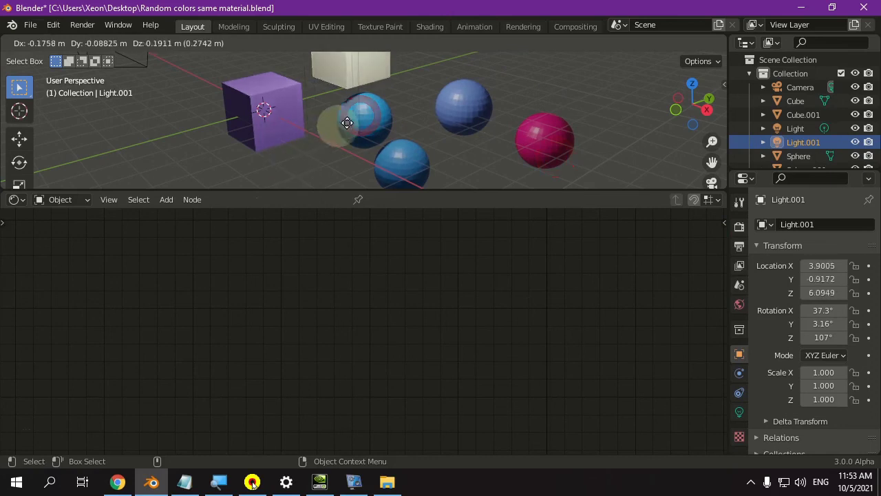
left_click(356, 127)
left_click(367, 128)
key("shift+d")
left_click(299, 155)
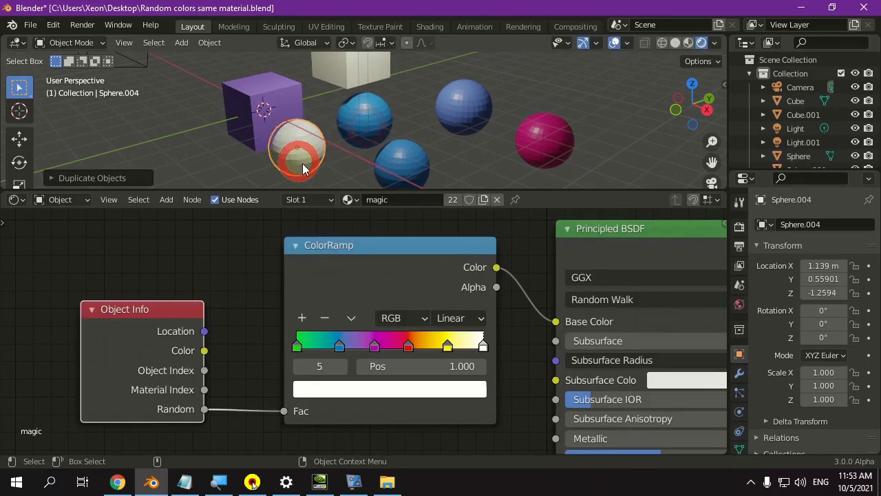